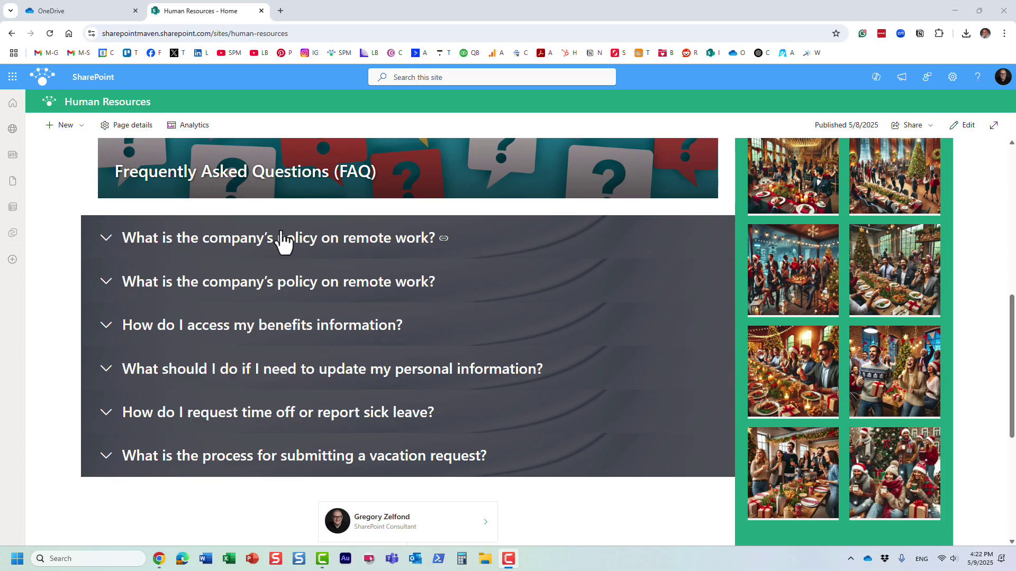
Expand both remote-work questions and the benefits question in the Human Resources FAQ.
click(105, 241)
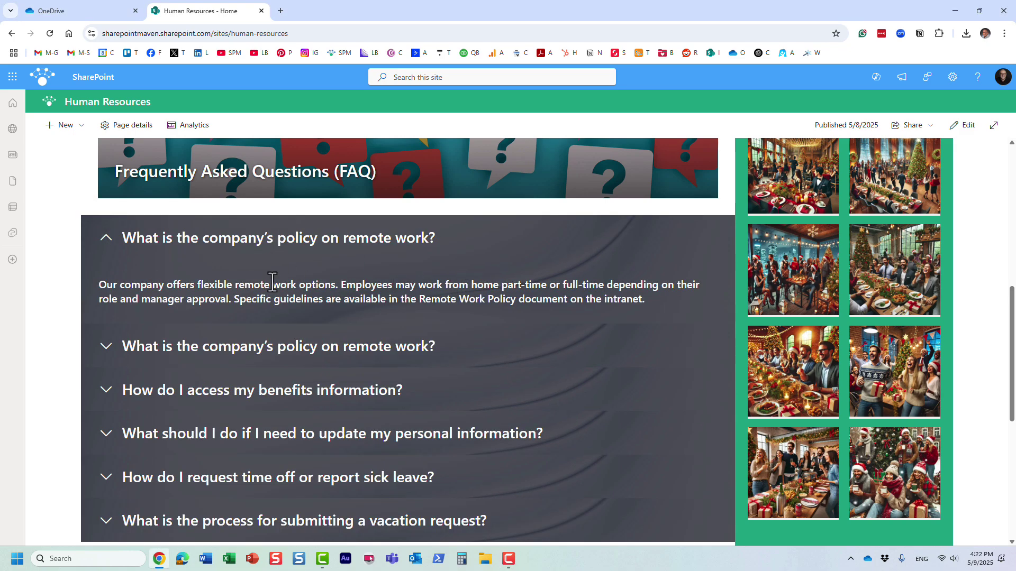
click(106, 348)
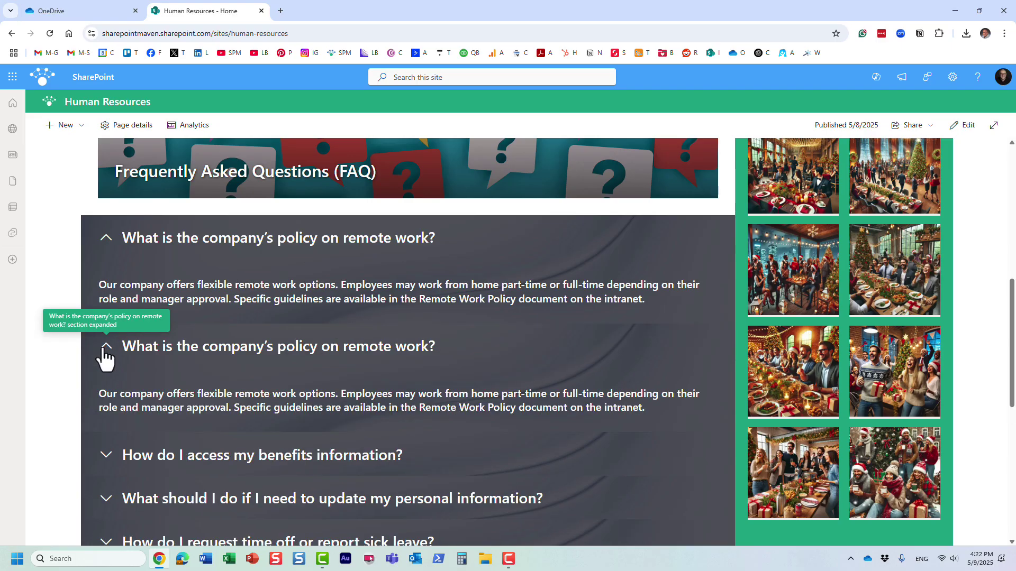
click(105, 349)
click(106, 392)
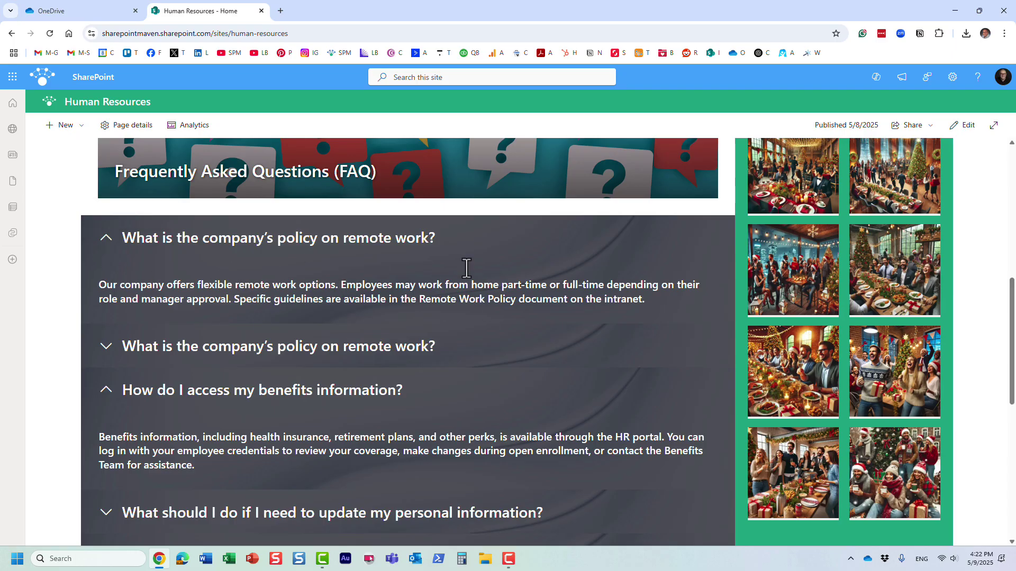
click(106, 347)
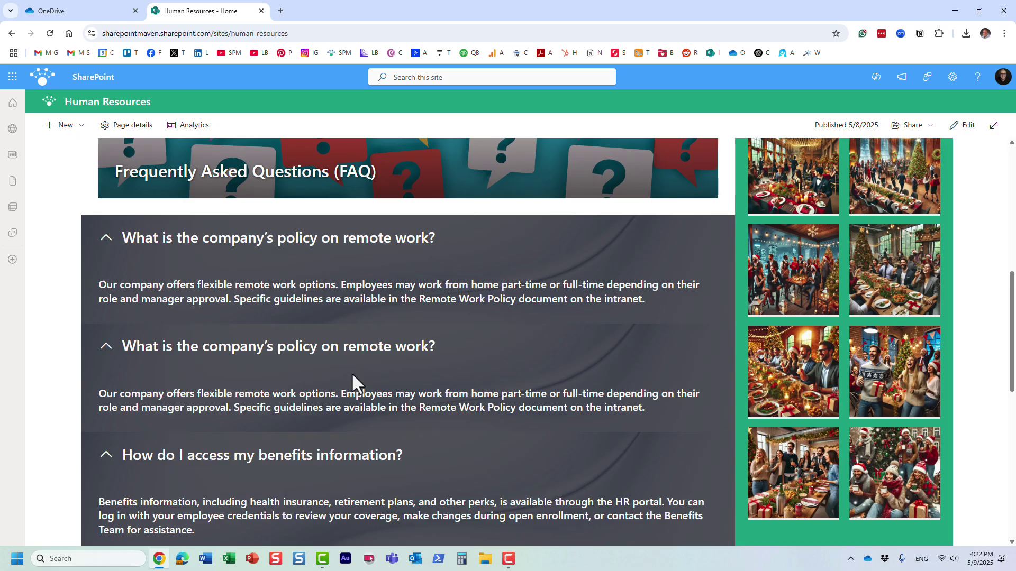
In OneDrive My files, preview Vehicle Policy.pdf, scroll through it, close the viewer and toggle its checkbox.
click(78, 10)
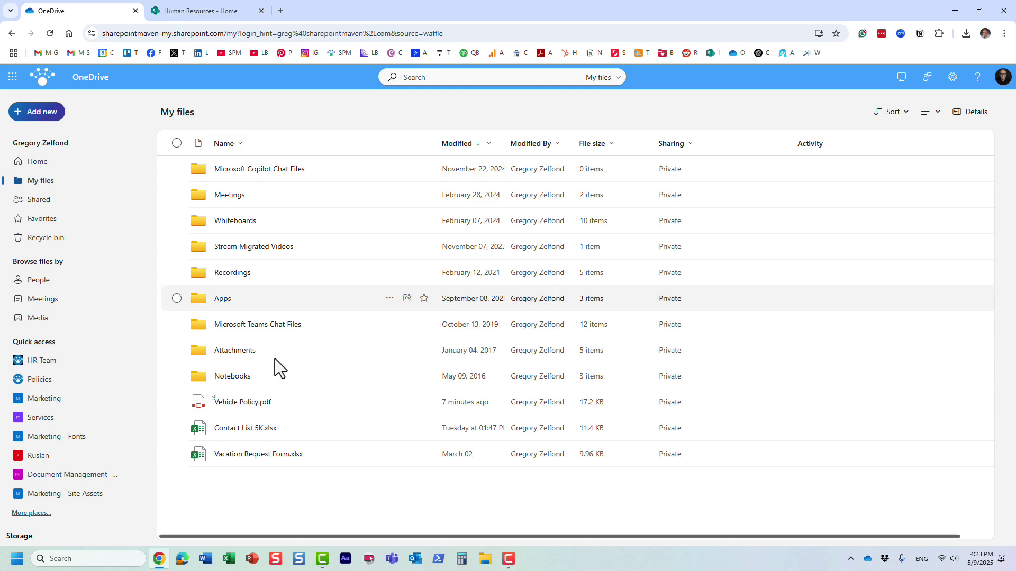
click(256, 402)
scroll(471, 317, up, 3)
scroll(472, 317, down, 2)
scroll(471, 320, down, 3)
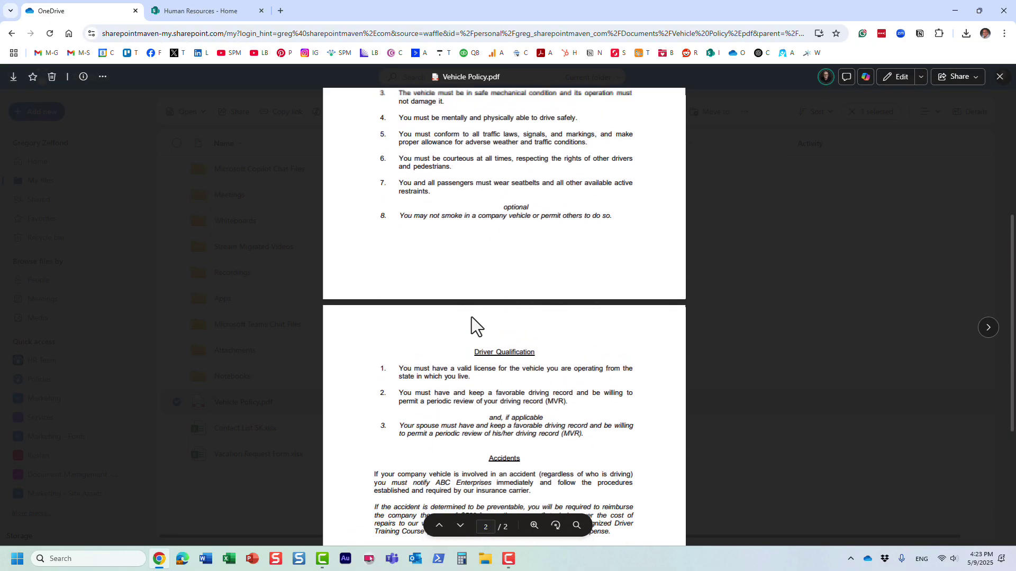
scroll(471, 324, up, 1)
click(999, 77)
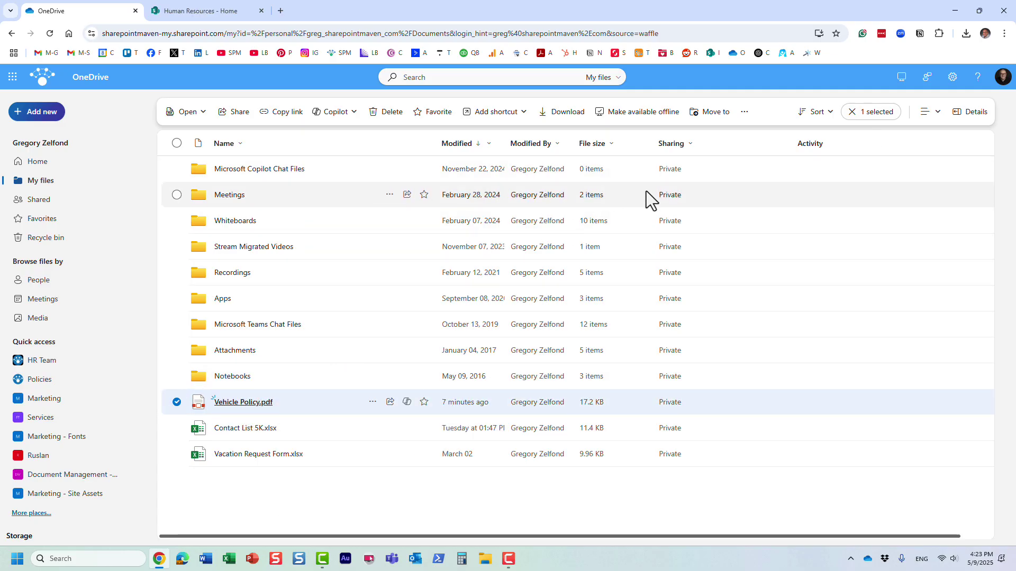
click(177, 403)
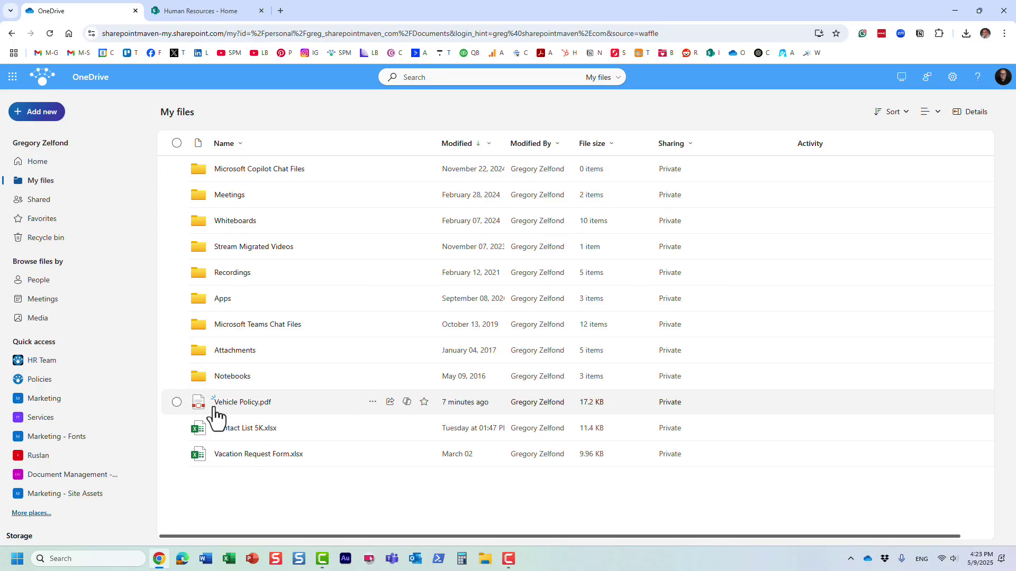
Select Vehicle Policy.pdf and have Copilot create an FAQ from it.
click(176, 402)
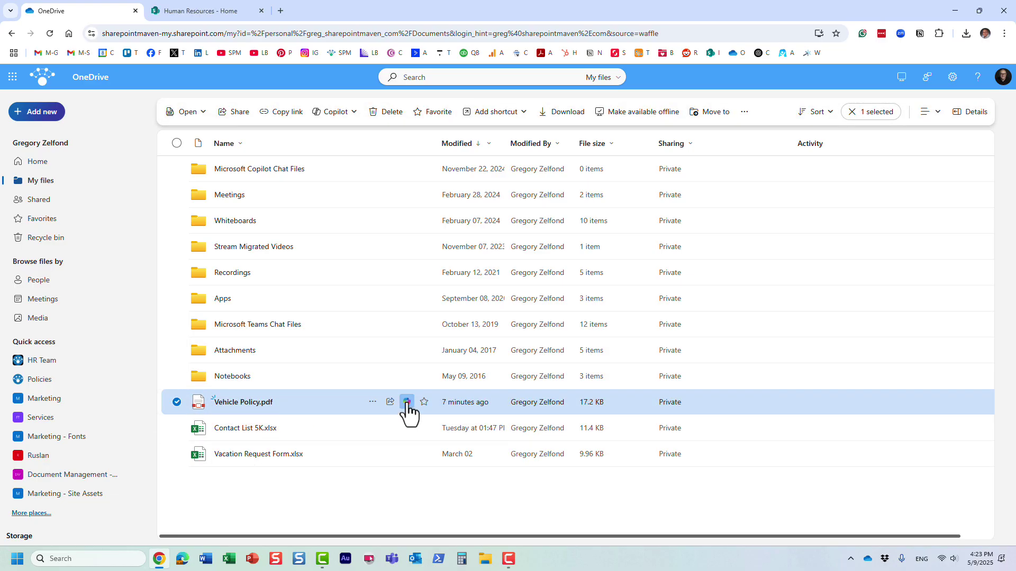
click(407, 406)
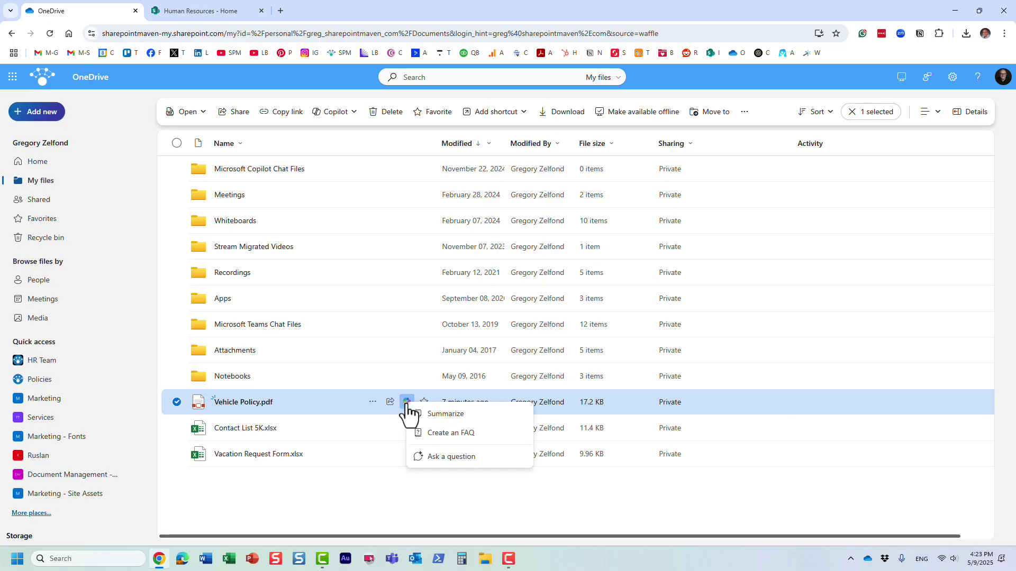
click(348, 114)
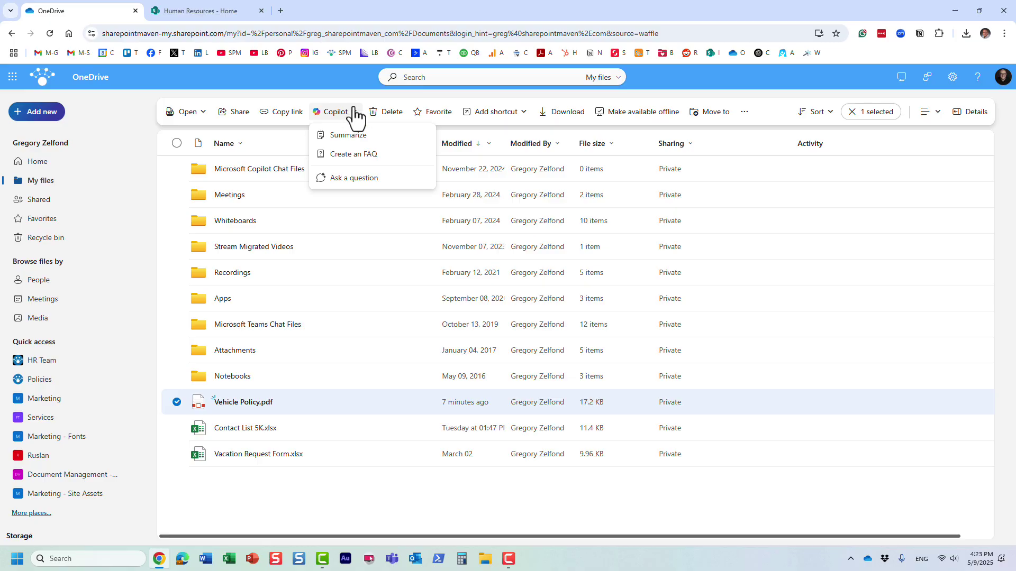
click(367, 164)
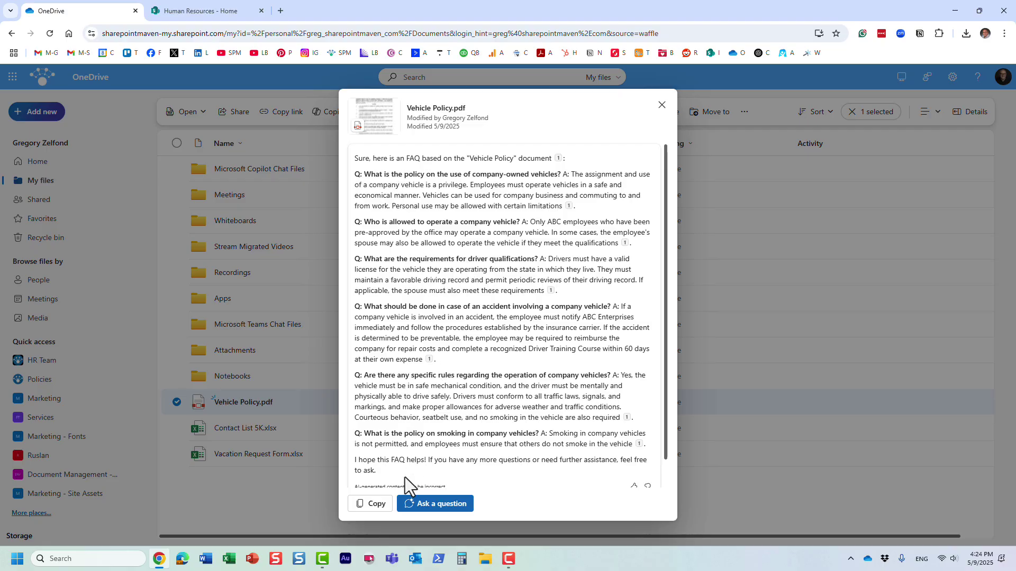
Copy the Vehicle Policy FAQ text, review the answers, and continue it in a Copilot chat.
click(373, 507)
scroll(507, 331, down, 1)
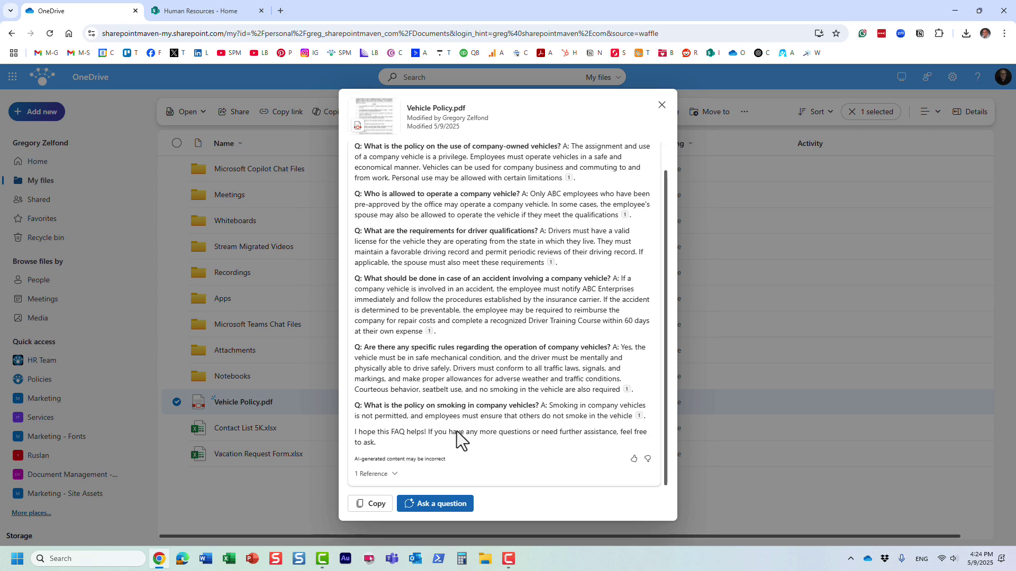
scroll(458, 430, up, 1)
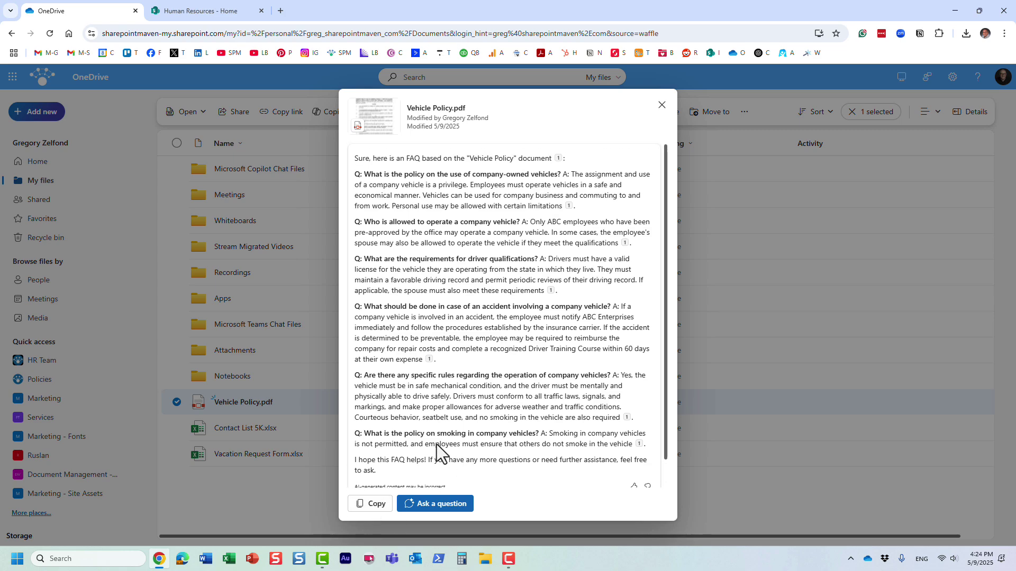
click(431, 506)
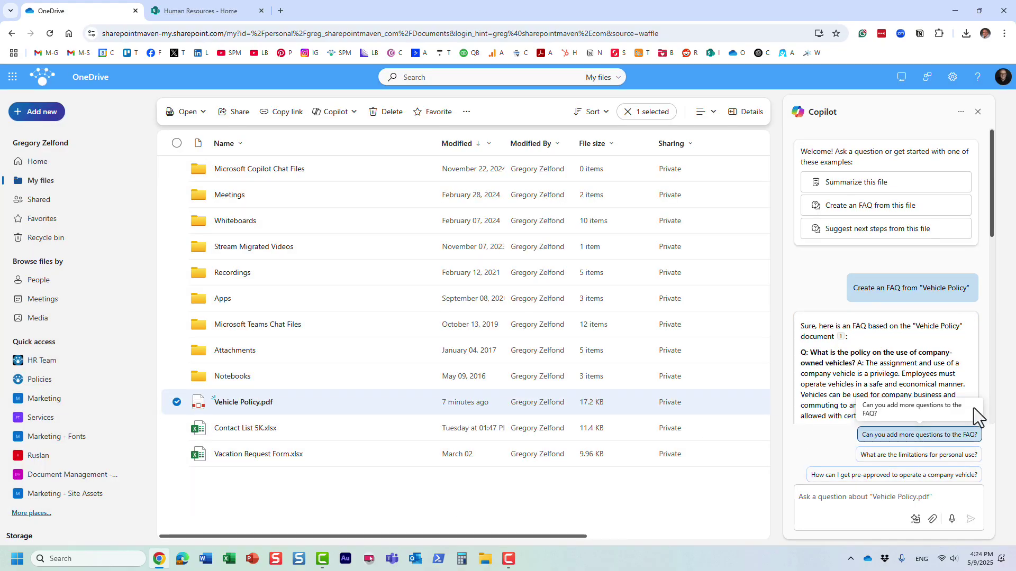
Ask Copilot how to get pre-approved to drive a company vehicle, then close the chat pane.
click(923, 476)
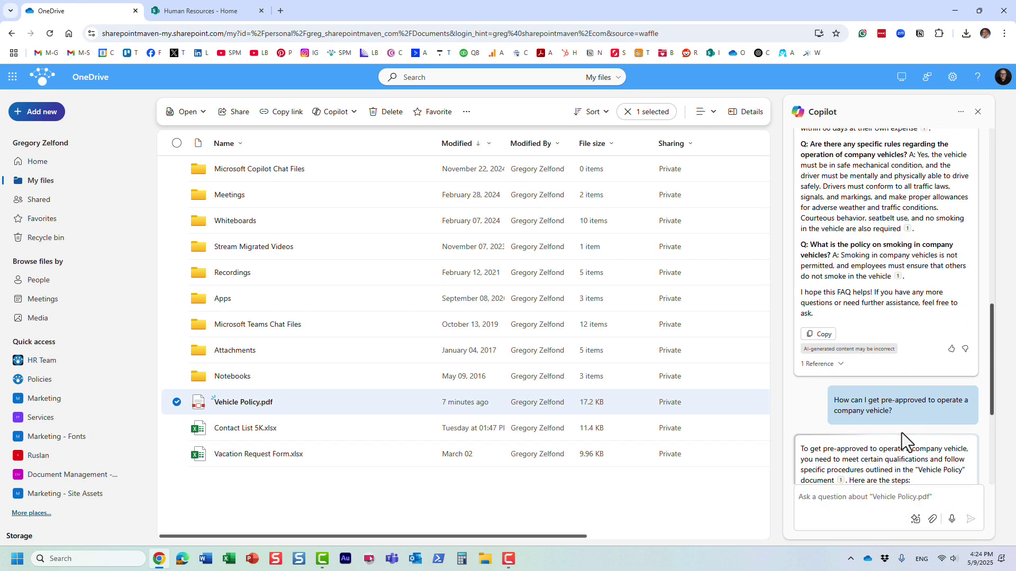
click(977, 114)
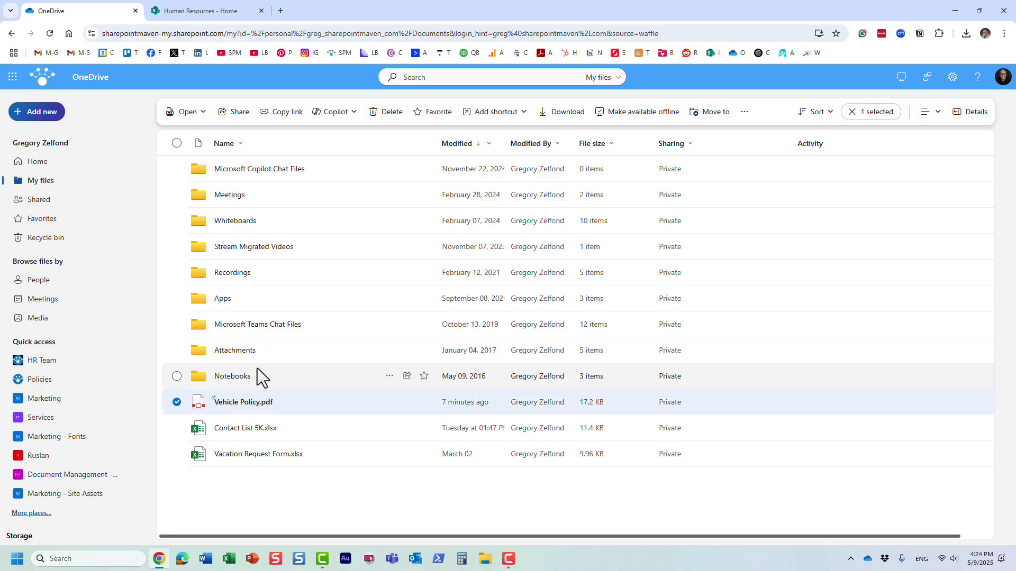
Deselect Vehicle Policy.pdf in OneDrive and open the Human Resources site's Policies library.
click(176, 403)
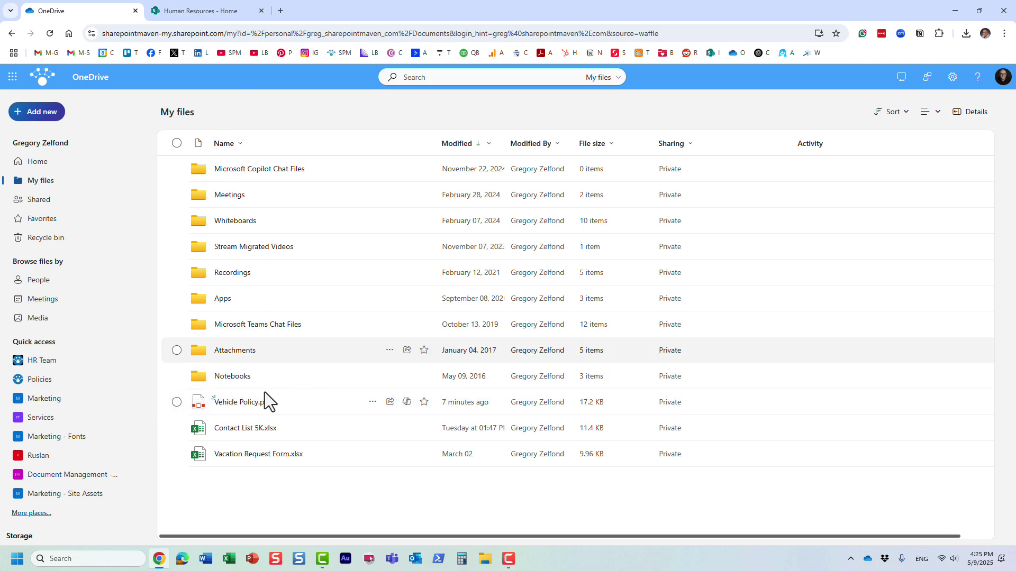
mouse_move(267, 403)
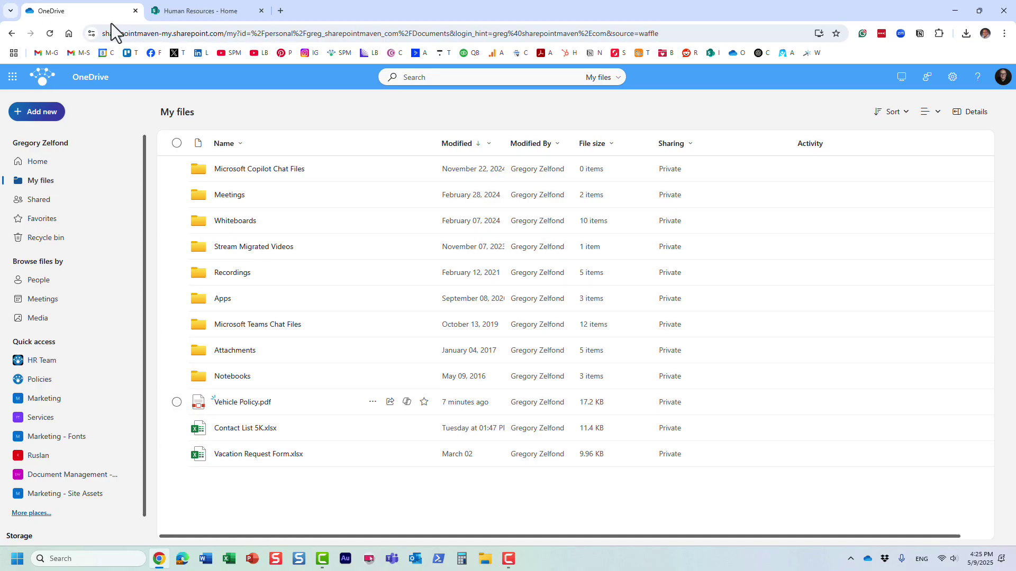
click(194, 10)
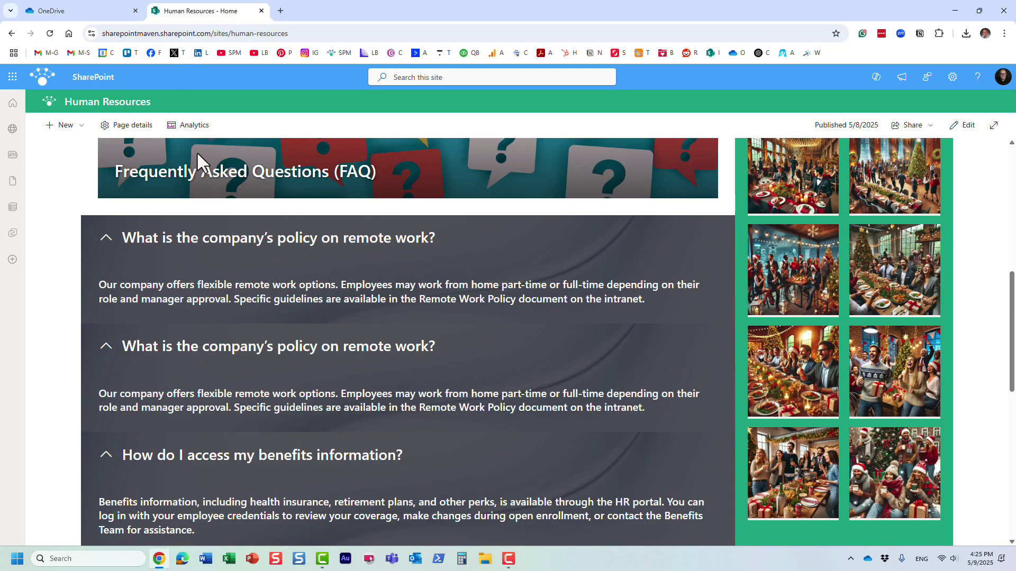
scroll(222, 211, up, 10)
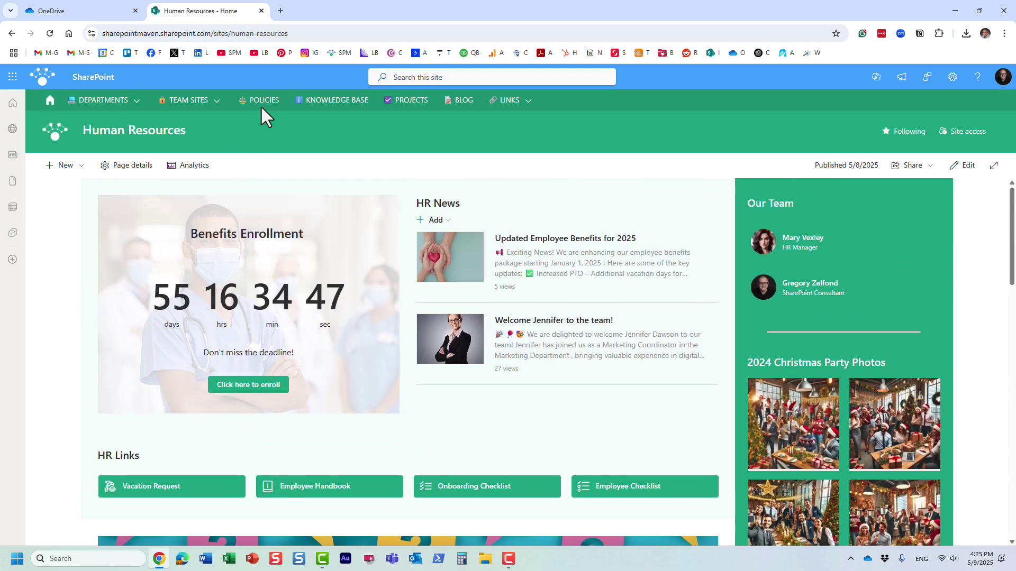
click(262, 104)
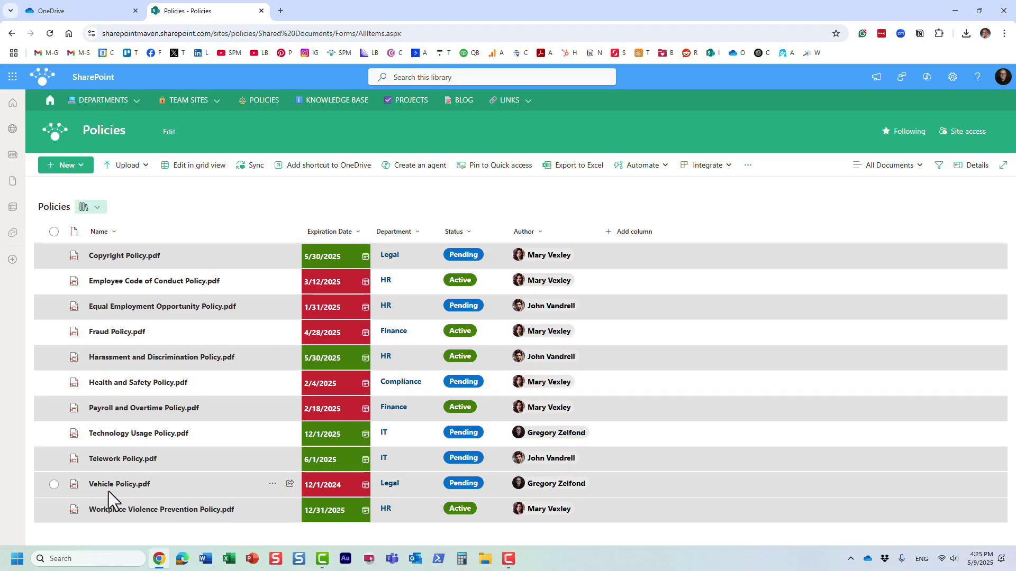
Select Vehicle Policy in the Policies library and check its more-actions menu.
click(53, 484)
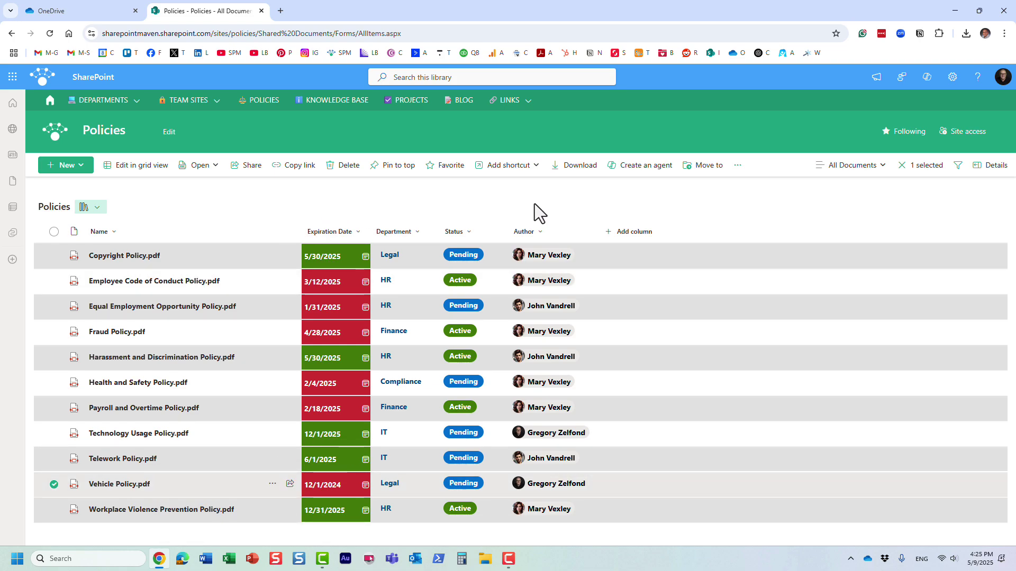
click(736, 165)
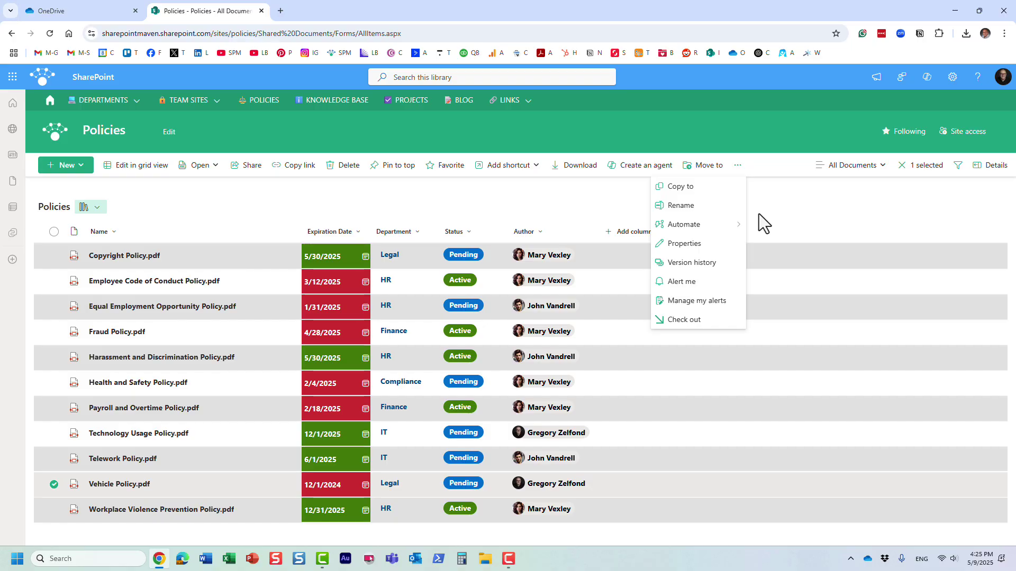
click(737, 136)
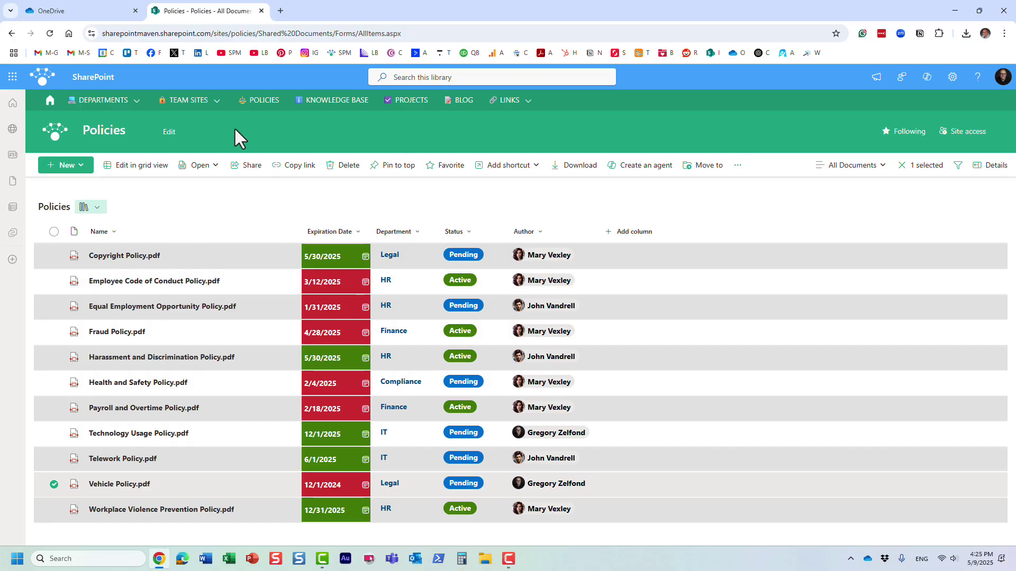
Recheck Vehicle Policy's more-actions menu in SharePoint, deselect the file, and return to OneDrive.
click(87, 15)
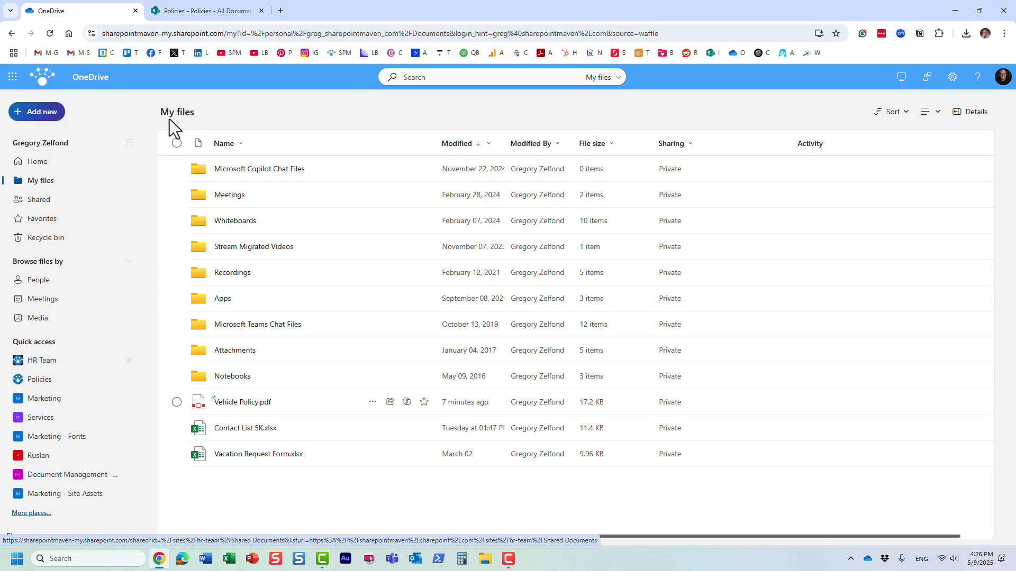
click(239, 13)
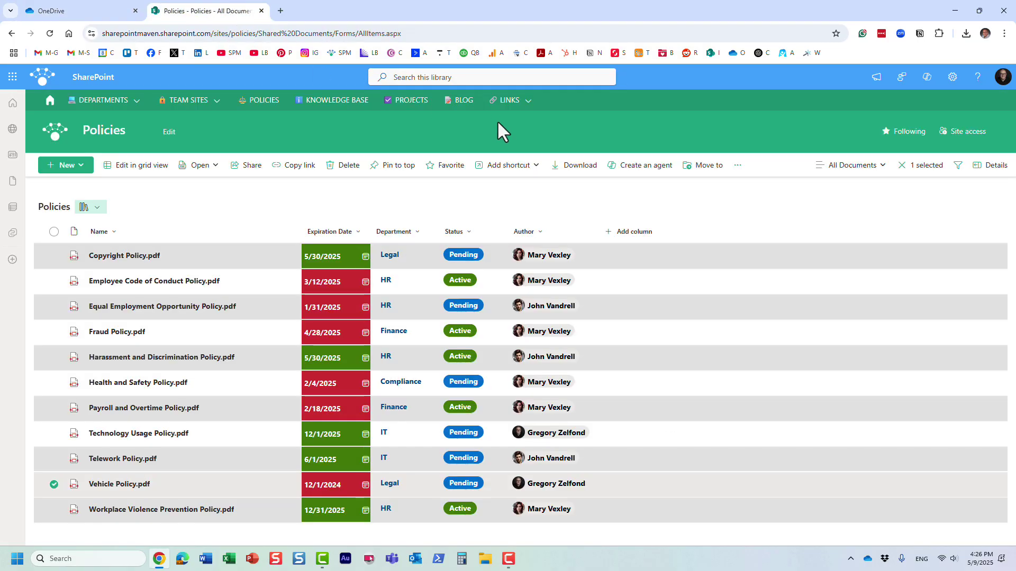
click(738, 168)
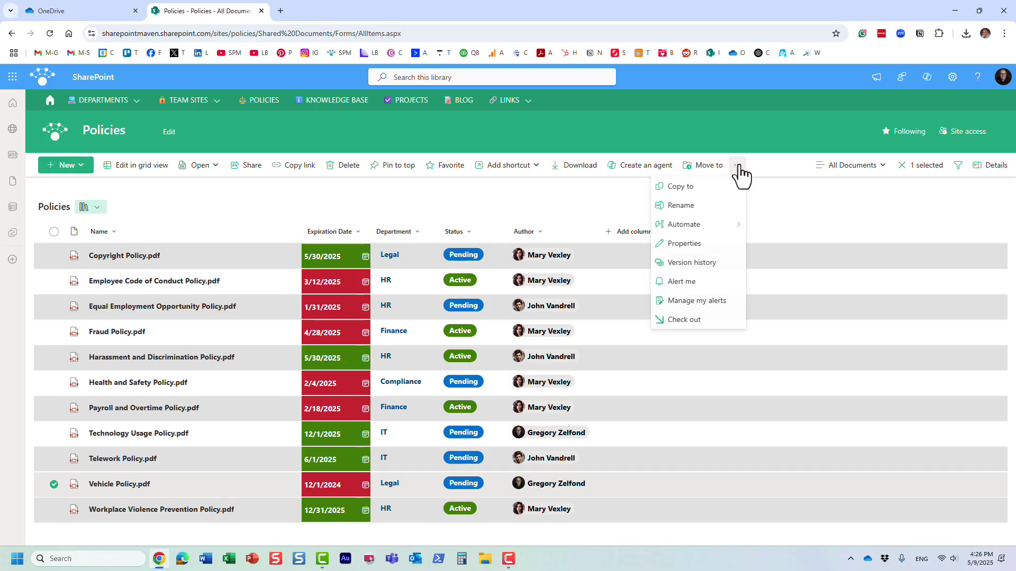
click(740, 129)
click(54, 485)
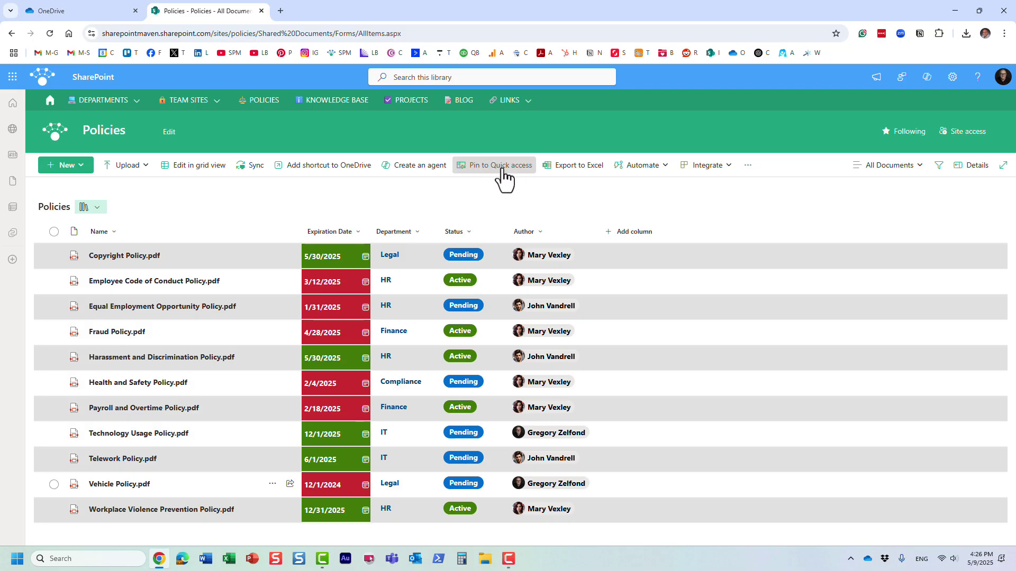
click(61, 13)
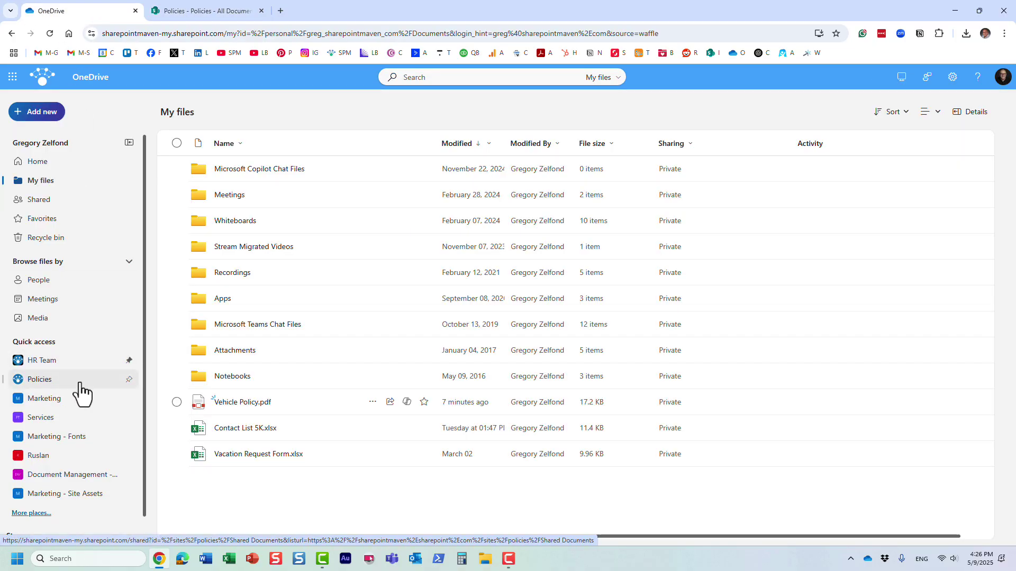
Open Policies from OneDrive Quick access, compare it with SharePoint, and select Vehicle Policy.pdf.
click(52, 381)
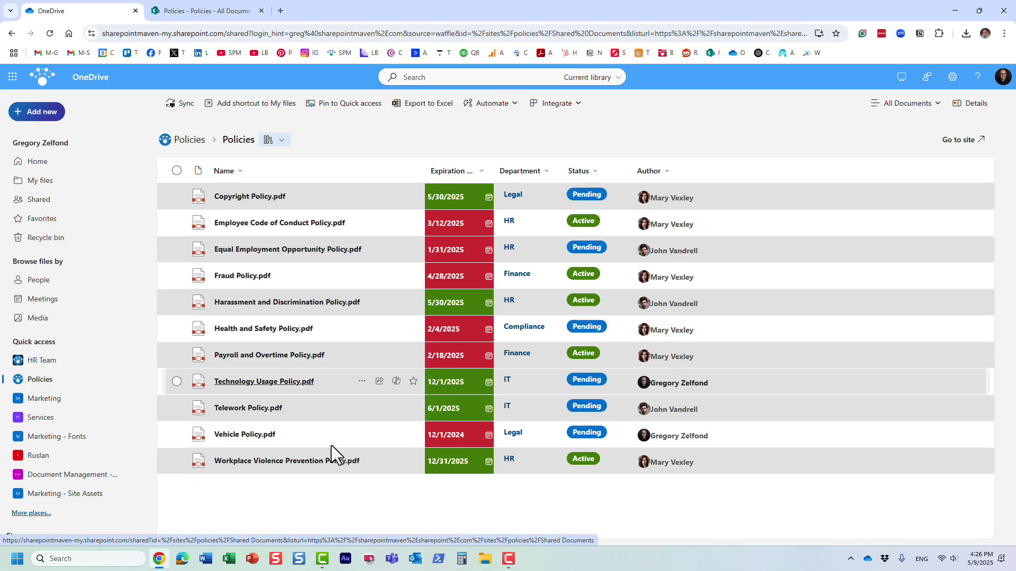
click(222, 11)
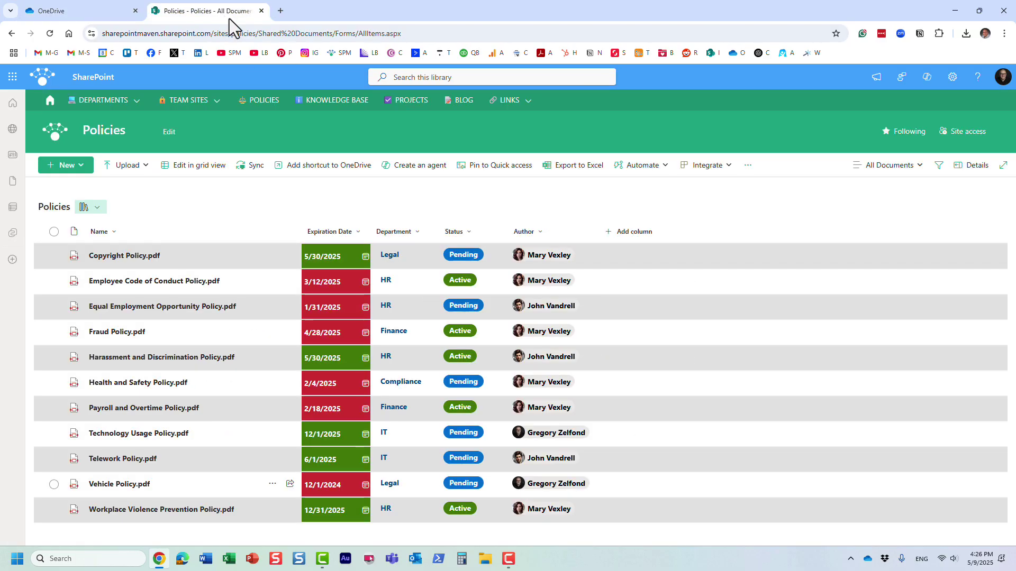
click(90, 11)
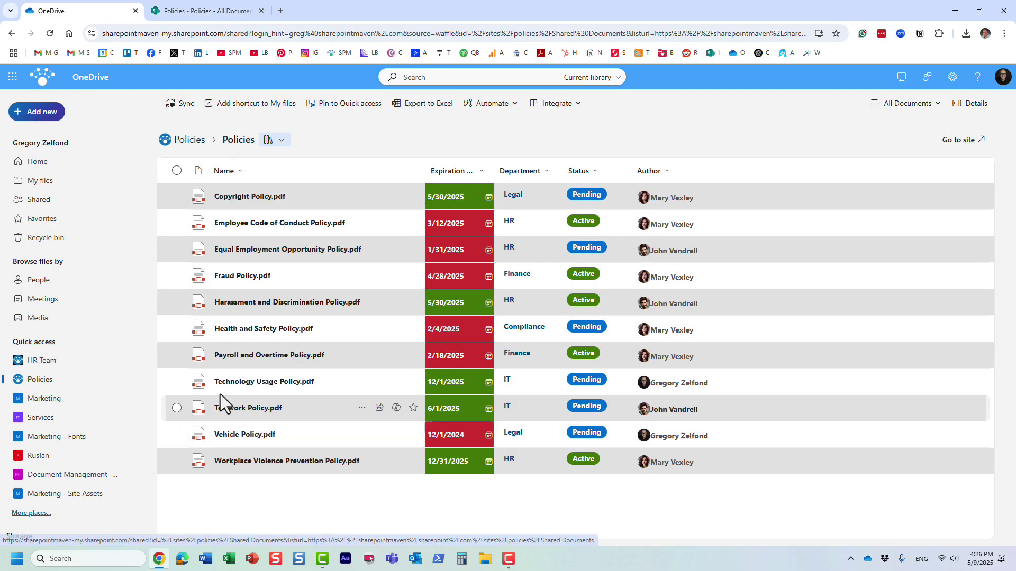
click(178, 434)
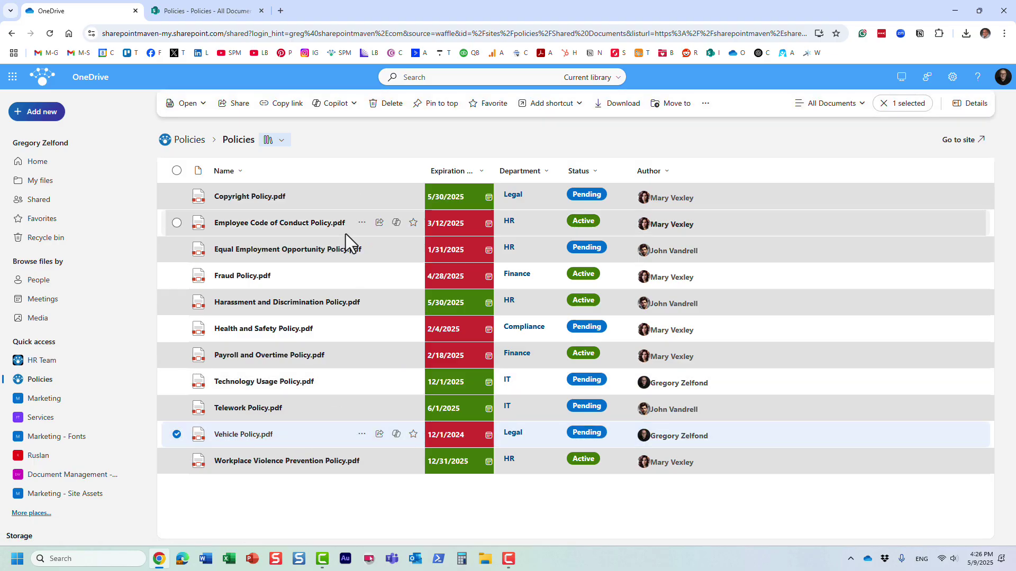
Generate a Copilot FAQ for Vehicle Policy.pdf in the Policies library, then close it.
click(354, 106)
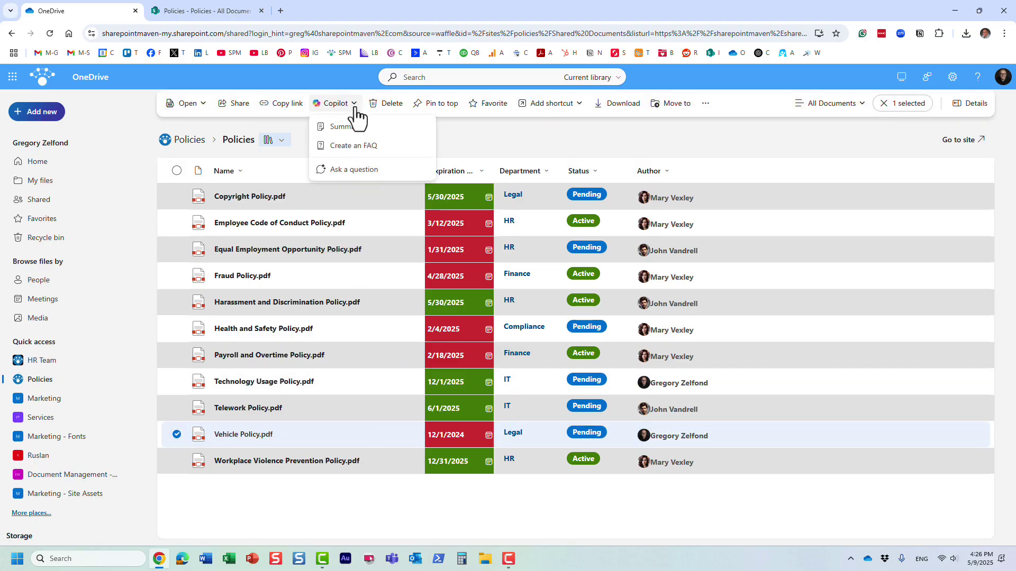
click(379, 147)
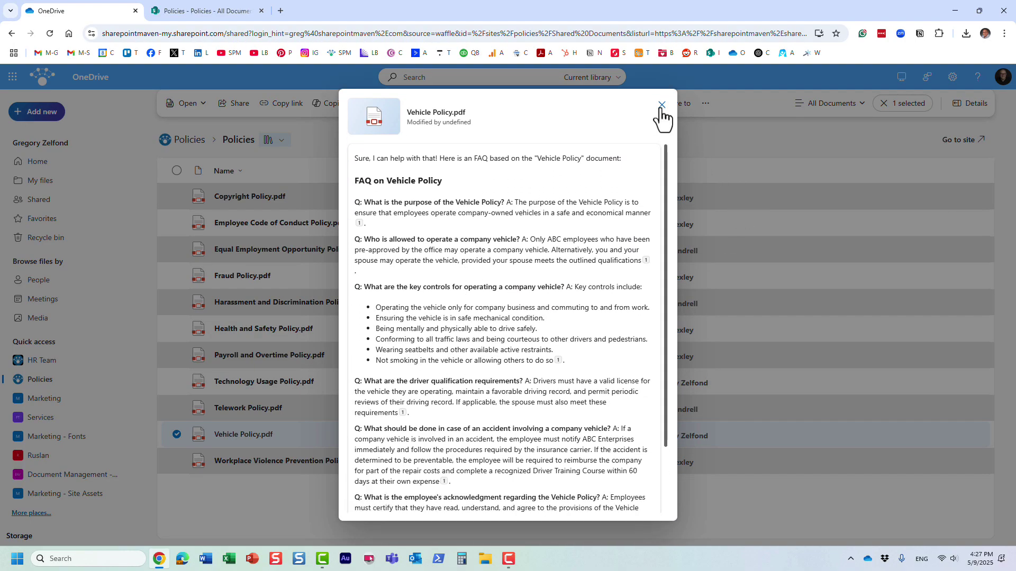
click(661, 105)
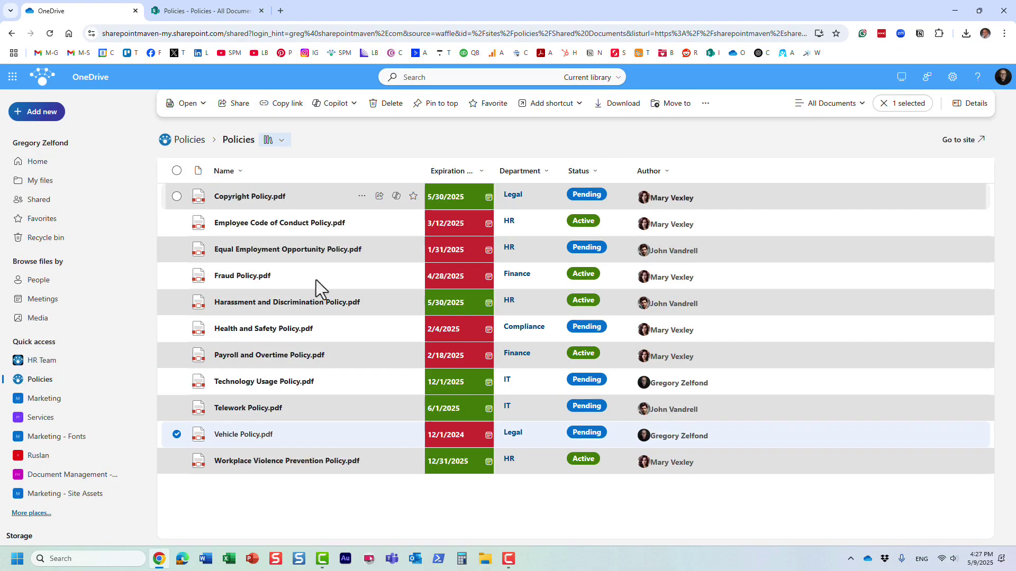
click(176, 434)
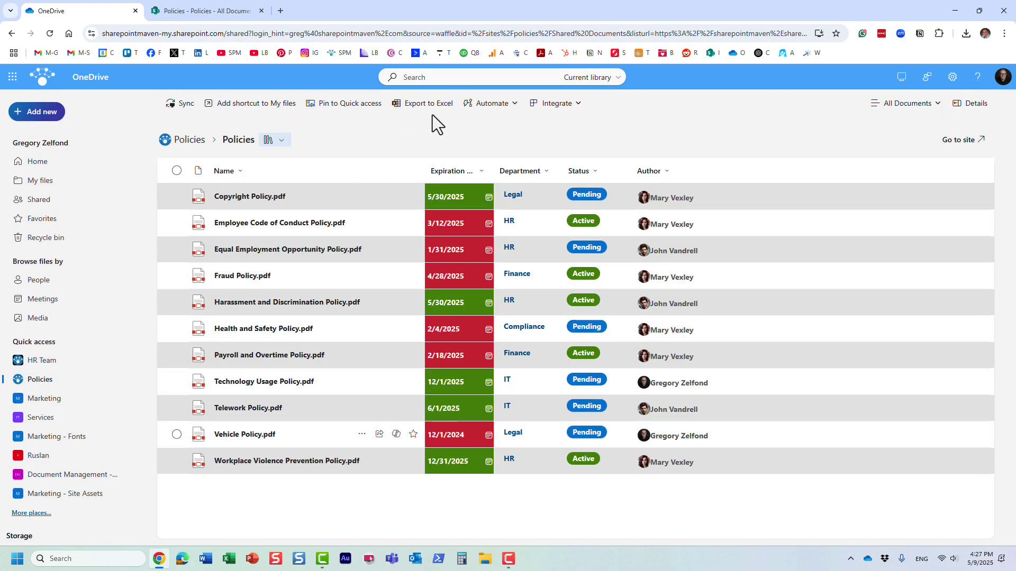